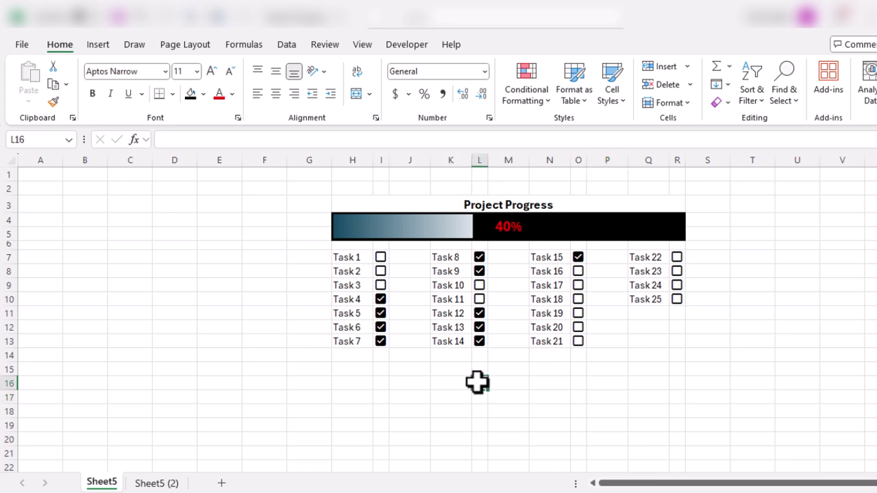
Step: Select and inspect the finished progress tracker and its block of tasks and checkboxes
{"action": "left_click_drag", "start_coordinate": [306, 194], "coordinate": [661, 372]}
{"action": "left_click", "coordinate": [661, 372]}
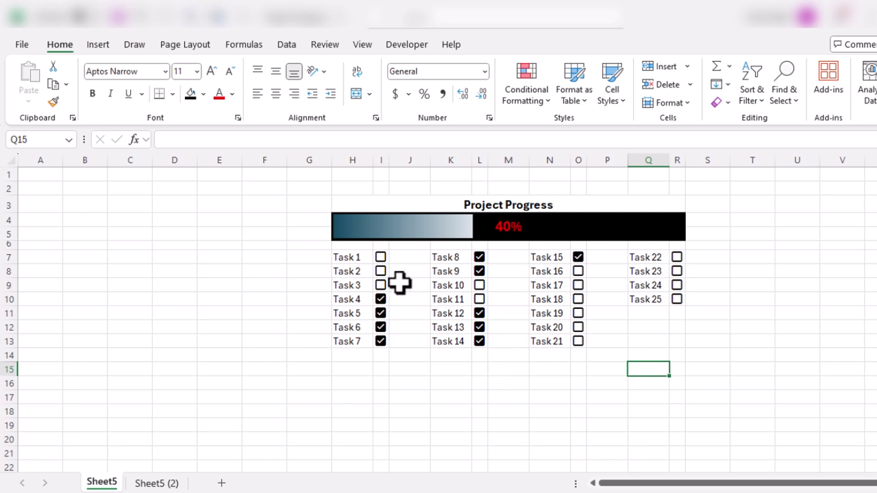
{"action": "left_click_drag", "start_coordinate": [346, 259], "coordinate": [681, 337]}
{"action": "left_click", "coordinate": [661, 327]}
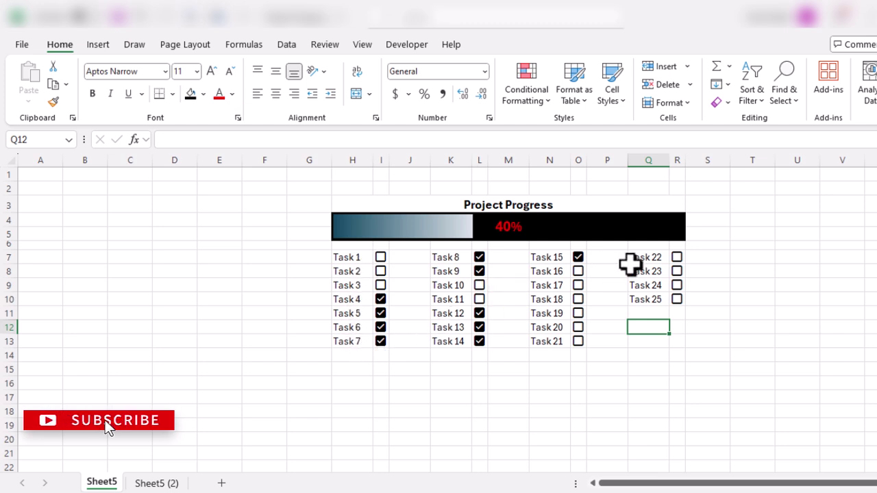
Step: Tick Tasks 1–3, 10–12 and 16–21 so progress reaches 84%, then go to Sheet5 (2)
{"action": "left_click", "coordinate": [380, 257]}
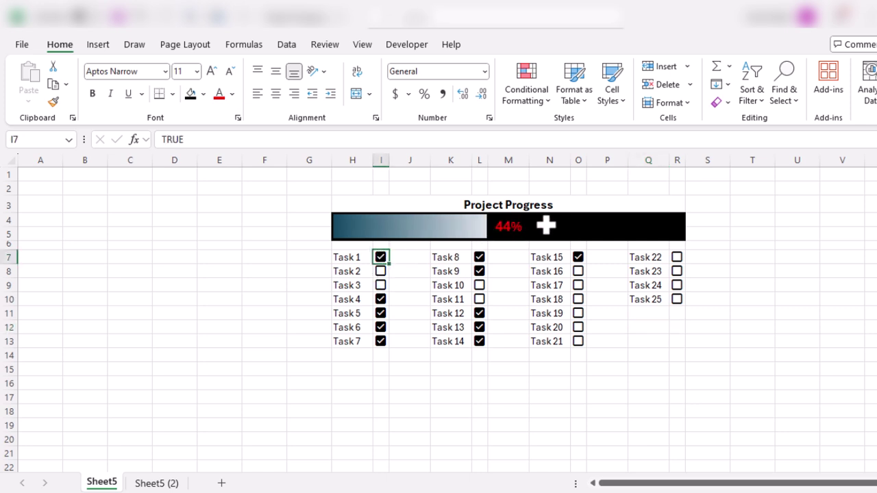
{"action": "left_click", "coordinate": [380, 271]}
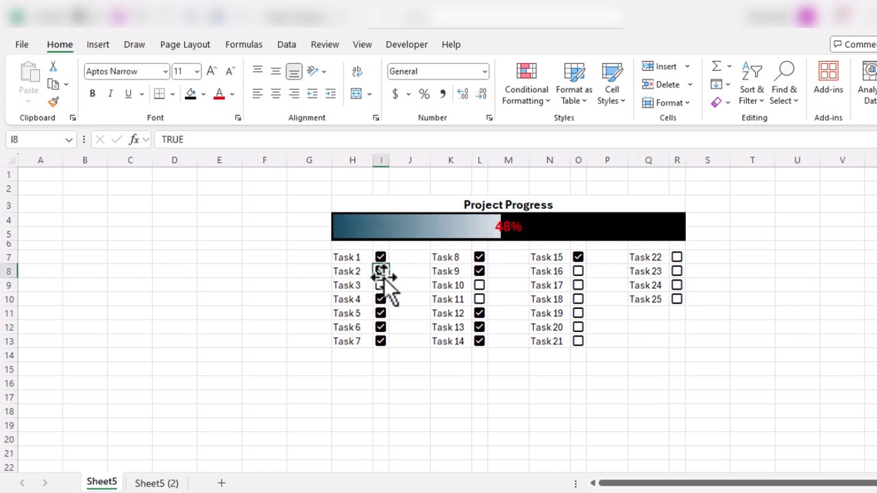
{"action": "left_click", "coordinate": [380, 285]}
{"action": "left_click", "coordinate": [478, 285]}
{"action": "left_click", "coordinate": [479, 299]}
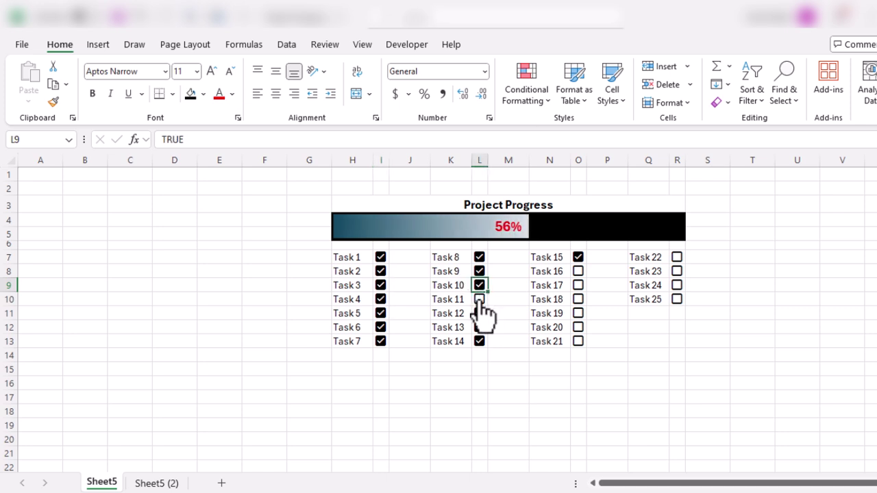
{"action": "left_click", "coordinate": [479, 313]}
{"action": "left_click", "coordinate": [577, 272]}
{"action": "left_click", "coordinate": [577, 285]}
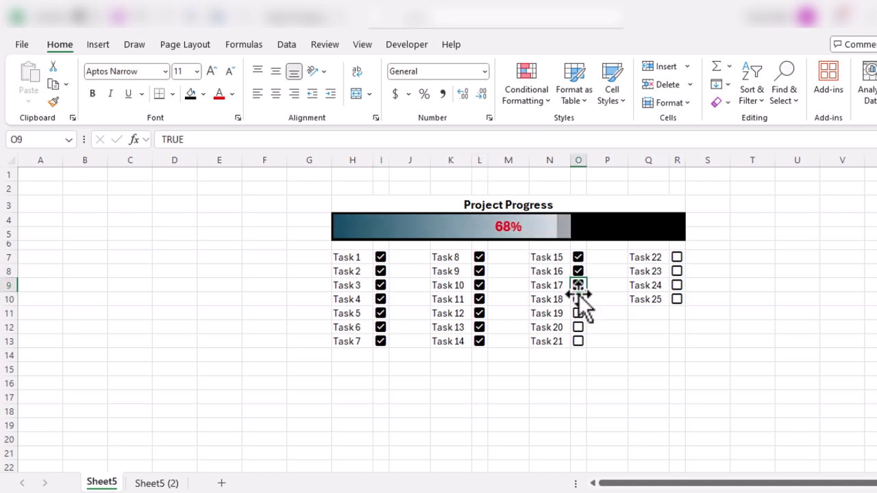
{"action": "left_click", "coordinate": [577, 299]}
{"action": "left_click", "coordinate": [578, 313]}
{"action": "left_click", "coordinate": [579, 328]}
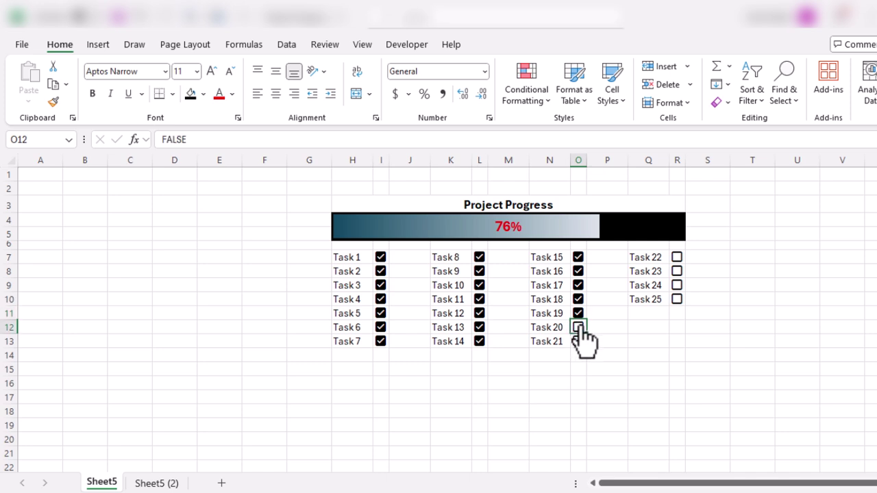
{"action": "left_click", "coordinate": [577, 341]}
{"action": "left_click", "coordinate": [157, 483]}
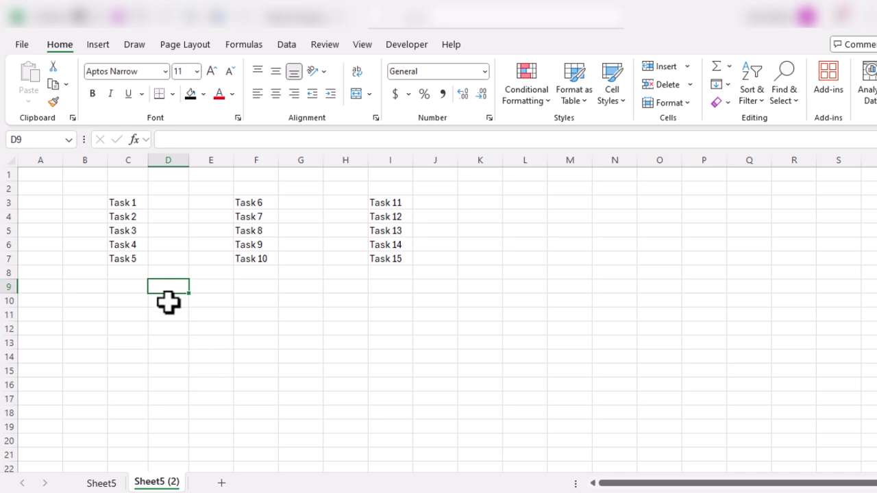
Step: Select the task name block and task columns to review the layout
{"action": "left_click_drag", "start_coordinate": [126, 206], "coordinate": [418, 256]}
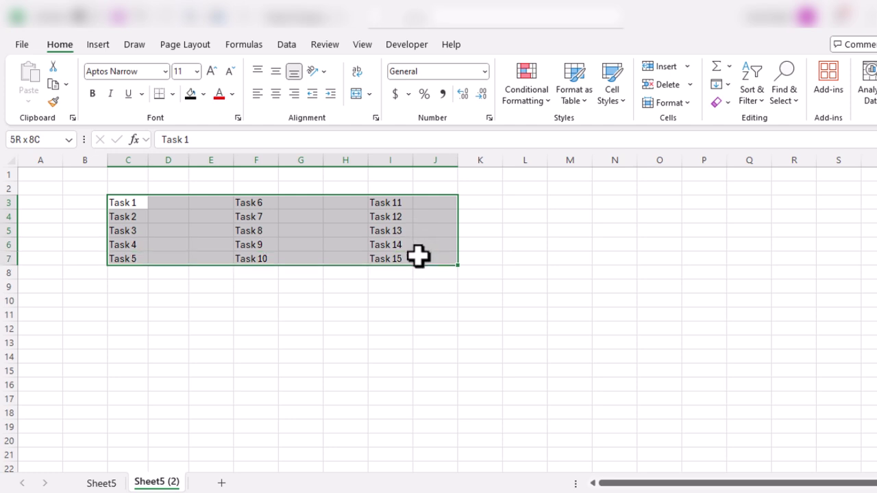
{"action": "left_click", "coordinate": [425, 257]}
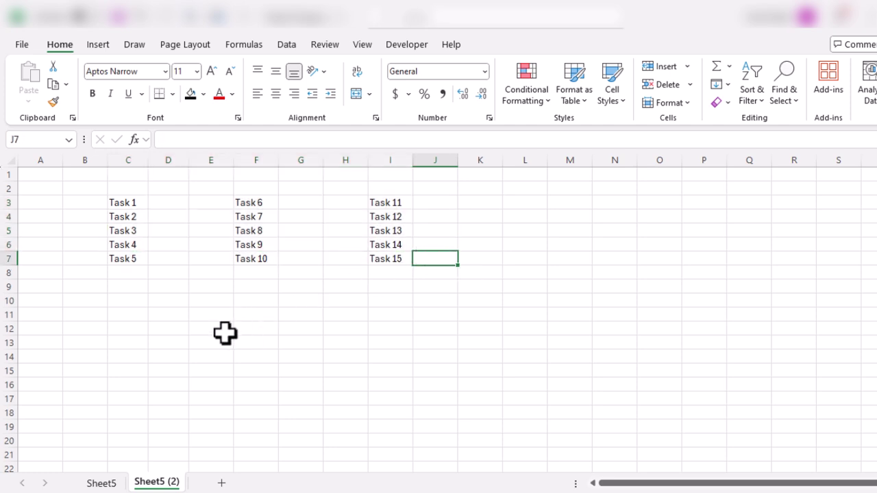
{"action": "left_click_drag", "start_coordinate": [120, 200], "coordinate": [260, 258]}
{"action": "left_click_drag", "start_coordinate": [321, 258], "coordinate": [383, 259]}
{"action": "left_click", "coordinate": [374, 292]}
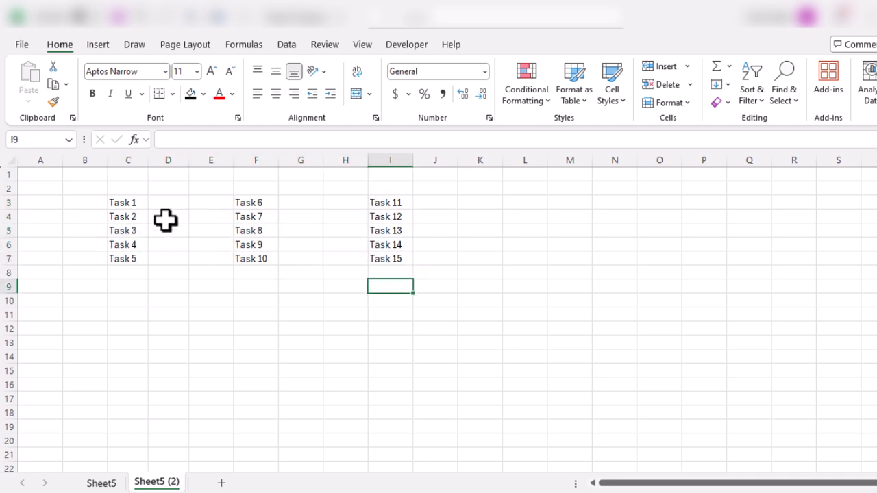
Step: Insert unchecked checkboxes into D3:D7, G3:G7 and J3:J7 beside Tasks 1–15
{"action": "left_click_drag", "start_coordinate": [167, 198], "coordinate": [167, 259]}
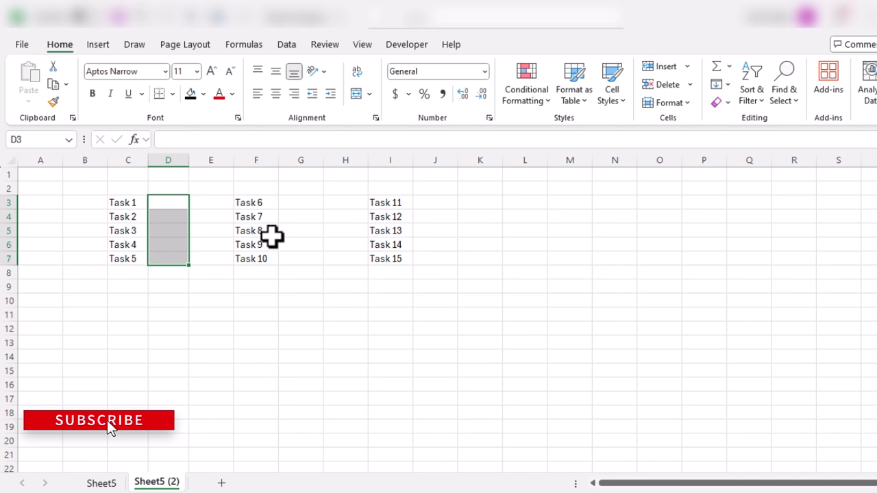
{"action": "left_click_drag", "start_coordinate": [300, 200], "coordinate": [302, 257]}
{"action": "left_click_drag", "start_coordinate": [430, 202], "coordinate": [428, 260]}
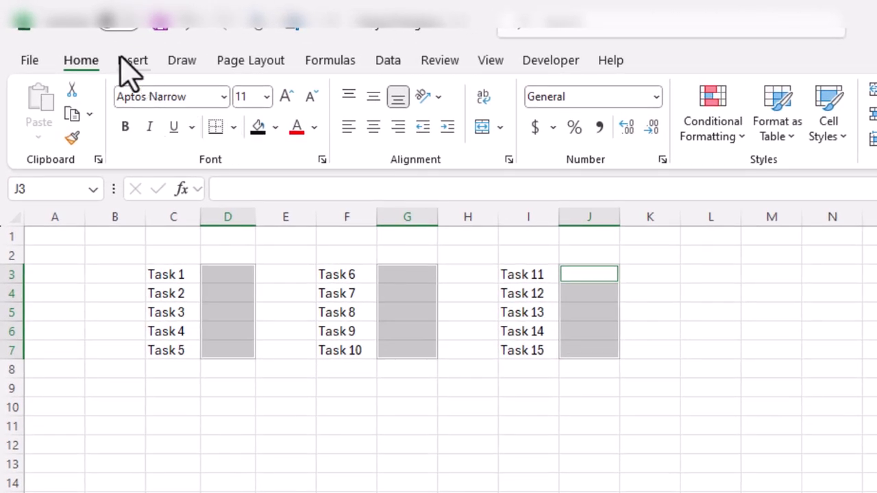
{"action": "left_click", "coordinate": [123, 61]}
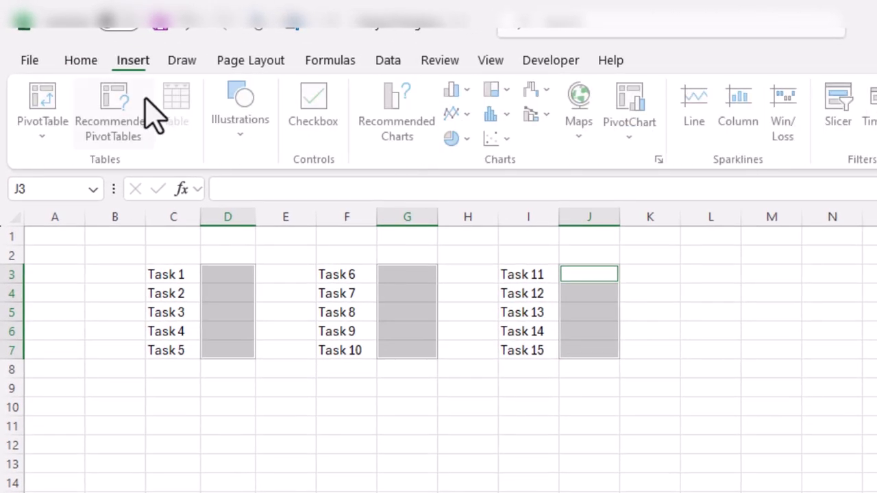
{"action": "left_click", "coordinate": [315, 111]}
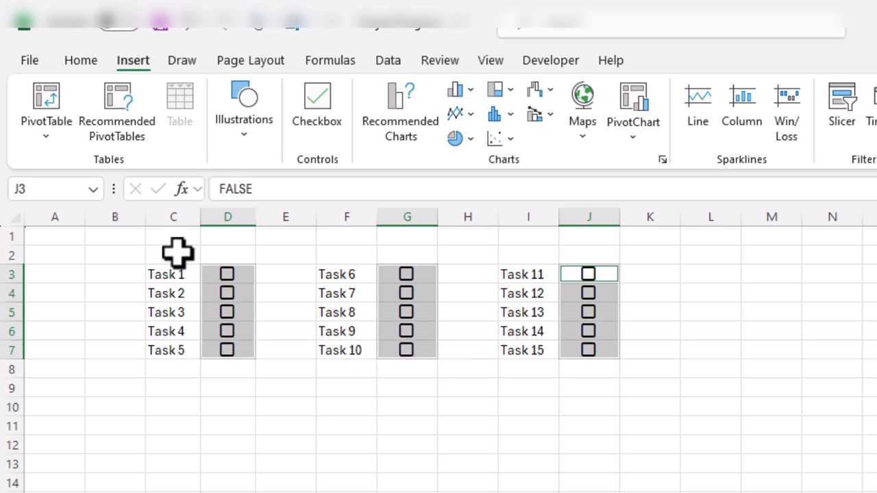
{"action": "left_click_drag", "start_coordinate": [176, 252], "coordinate": [587, 252]}
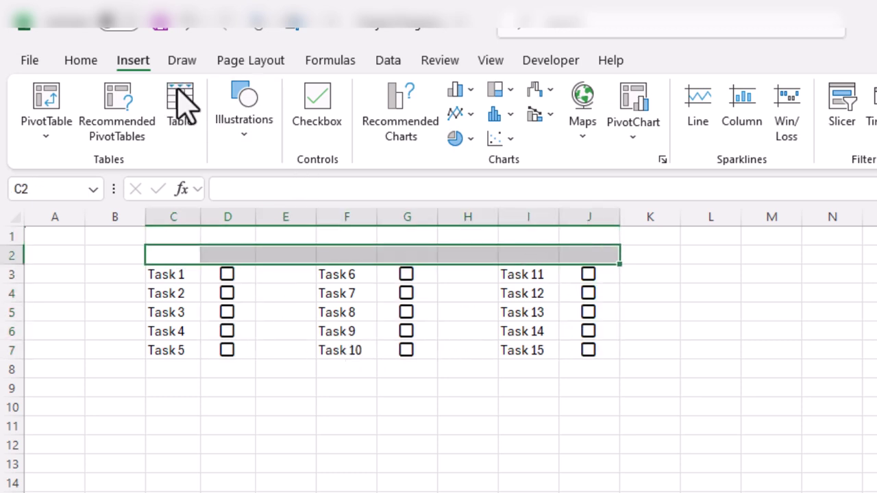
Step: Merge C2:J2 and enter =COUNTIF(C3:J7,TRUE) there, currently showing 0
{"action": "left_click", "coordinate": [83, 61]}
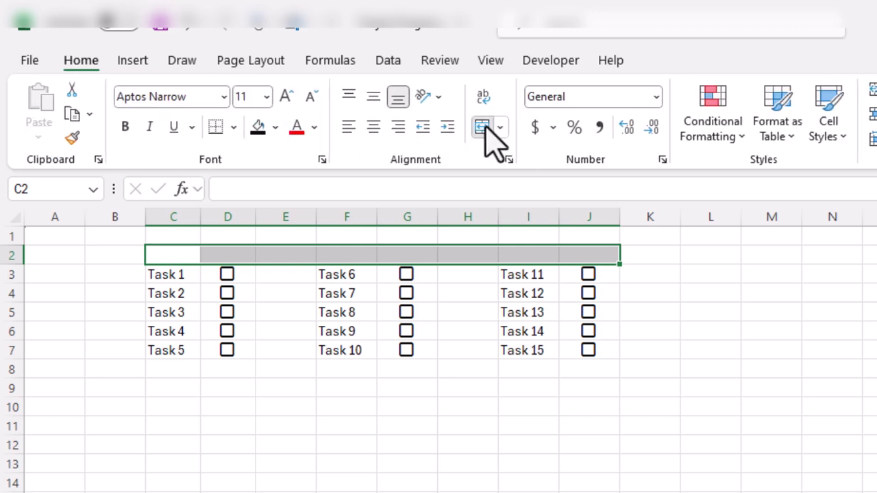
{"action": "left_click", "coordinate": [482, 127]}
{"action": "type", "text": "="}
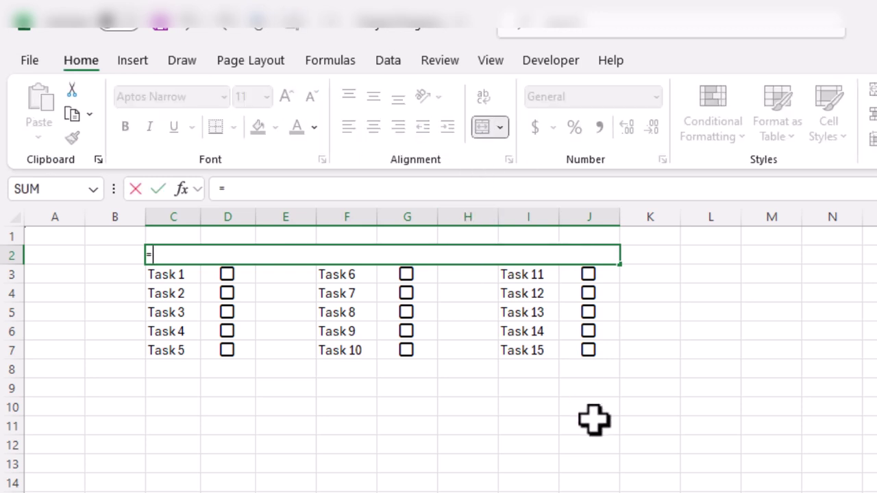
{"action": "type", "text": "countif"}
{"action": "key", "text": "Tab"}
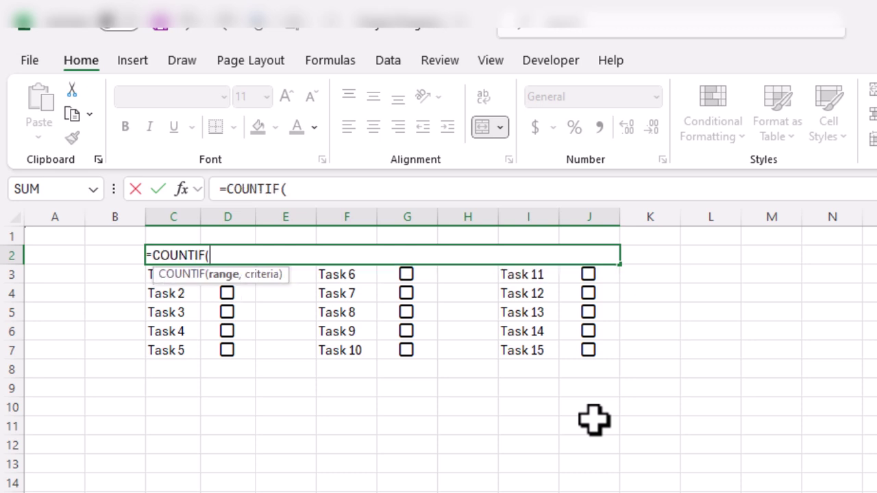
{"action": "left_click_drag", "start_coordinate": [163, 367], "coordinate": [606, 291]}
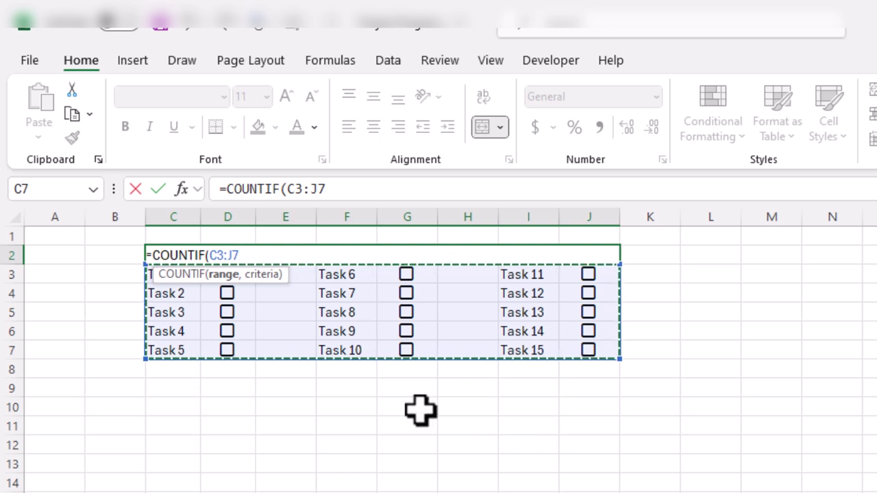
{"action": "type", "text": ",true)"}
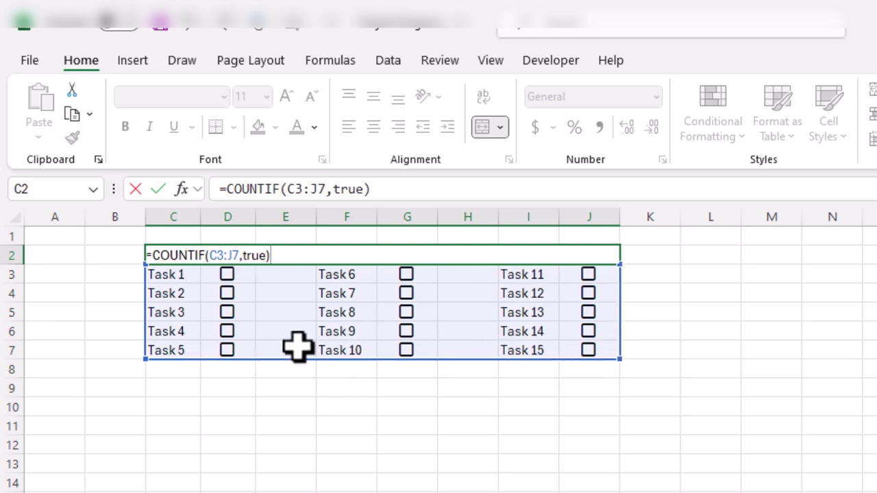
{"action": "key", "text": "Return"}
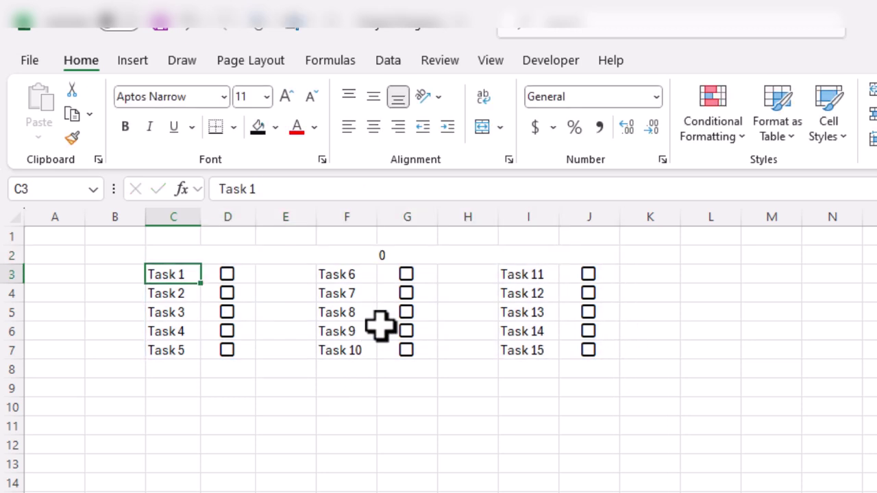
{"action": "left_click", "coordinate": [349, 254]}
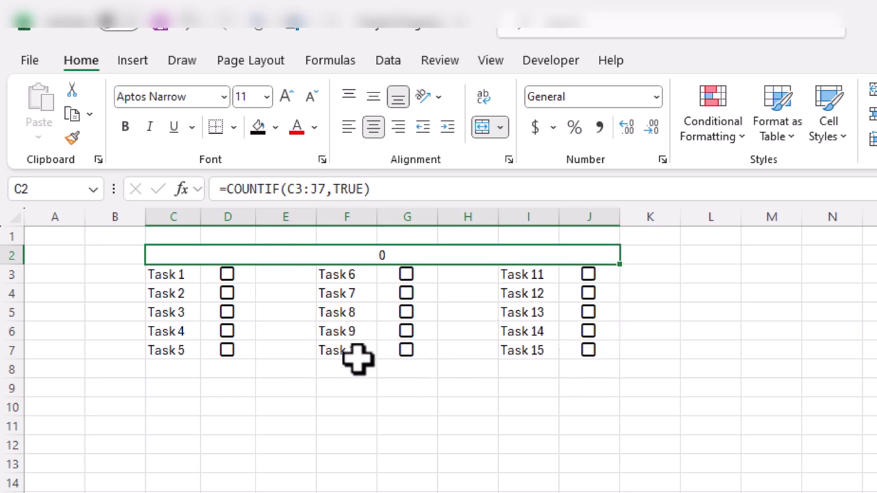
Step: Tick Tasks 1 through 8 and begin editing the C2 count formula
{"action": "left_click", "coordinate": [227, 276]}
{"action": "left_click", "coordinate": [227, 294]}
{"action": "left_click", "coordinate": [228, 313]}
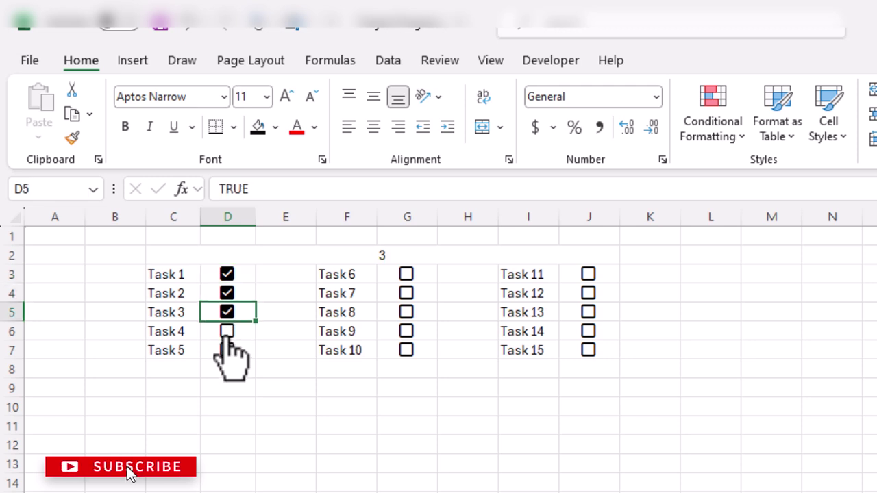
{"action": "left_click", "coordinate": [227, 332]}
{"action": "left_click", "coordinate": [228, 350]}
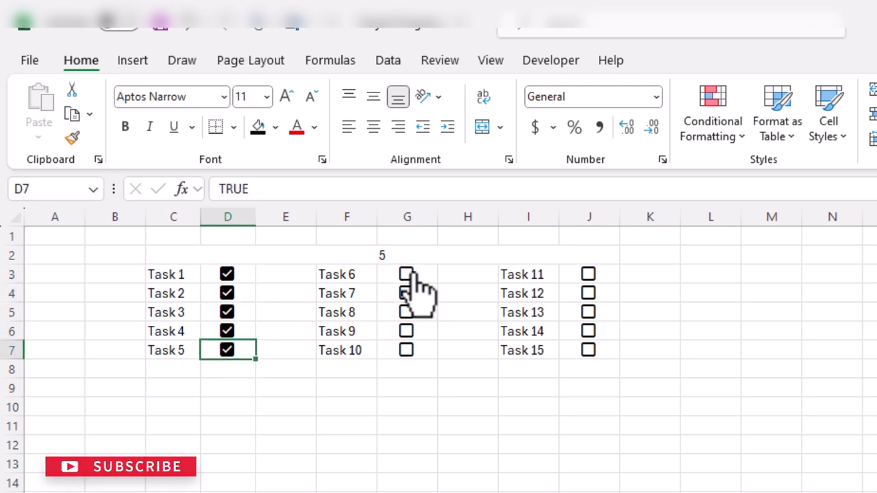
{"action": "left_click", "coordinate": [406, 274]}
{"action": "left_click", "coordinate": [406, 294]}
{"action": "left_click", "coordinate": [406, 313]}
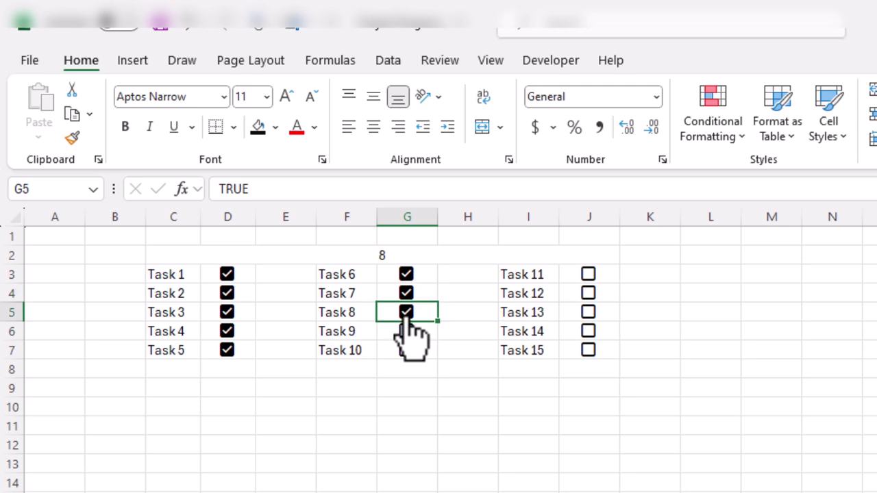
{"action": "double_click", "coordinate": [456, 252]}
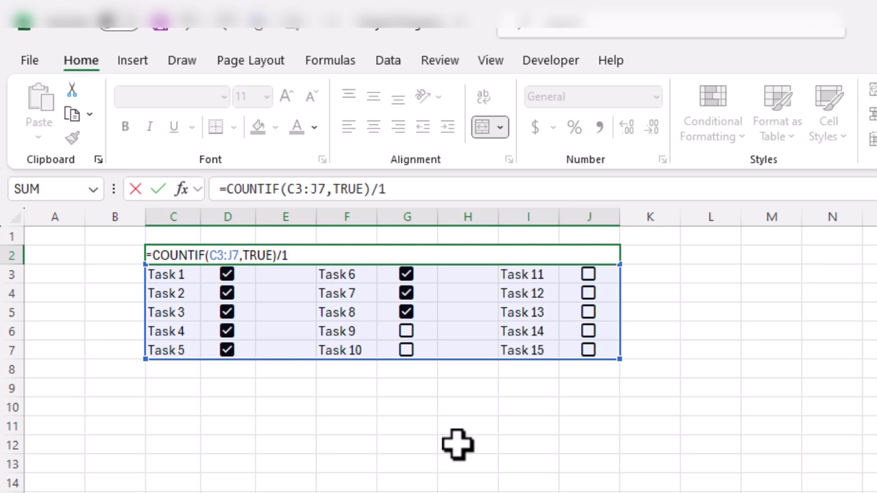
Step: Finish the formula as =COUNTIF(C3:J7,TRUE)/15 and apply Percent Style to the cell
{"action": "type", "text": "5"}
{"action": "key", "text": "Return"}
{"action": "left_click", "coordinate": [464, 256]}
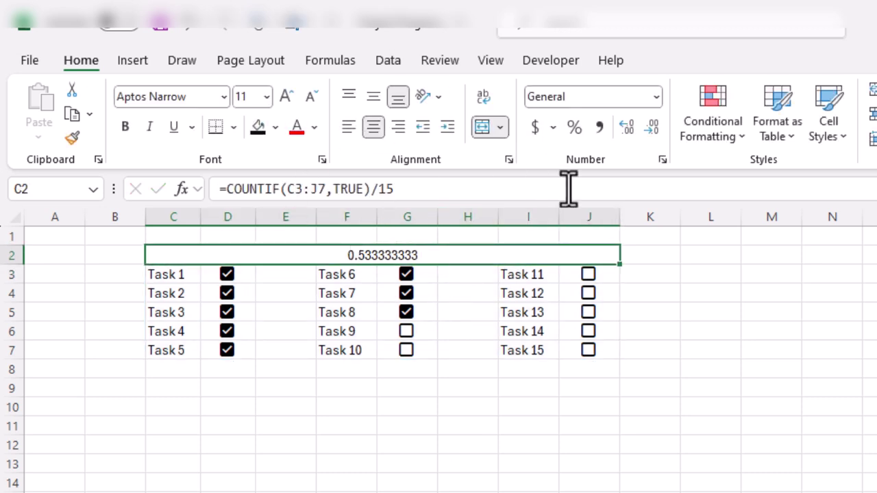
{"action": "left_click", "coordinate": [575, 128]}
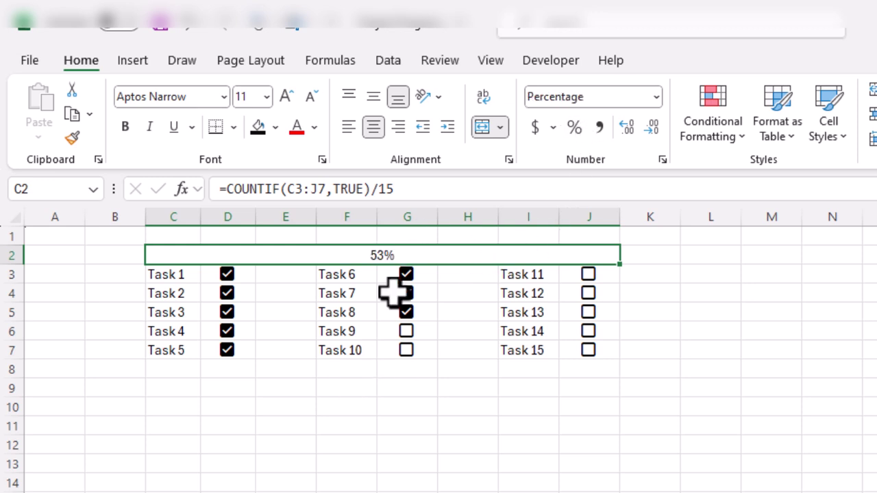
Step: Test the percentage by ticking Tasks 9–10 and unticking Tasks 6–9, leaving 40%
{"action": "left_click", "coordinate": [407, 332]}
{"action": "left_click", "coordinate": [407, 351]}
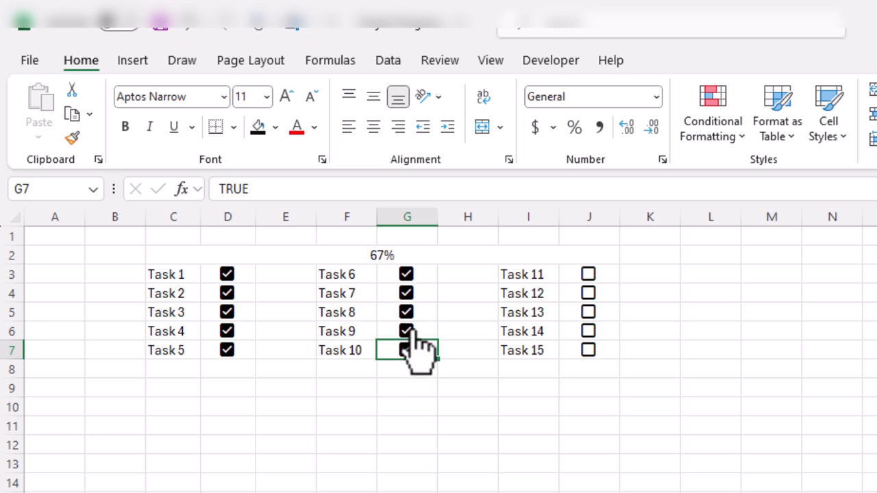
{"action": "left_click", "coordinate": [407, 331]}
{"action": "left_click", "coordinate": [407, 312]}
{"action": "left_click", "coordinate": [407, 293]}
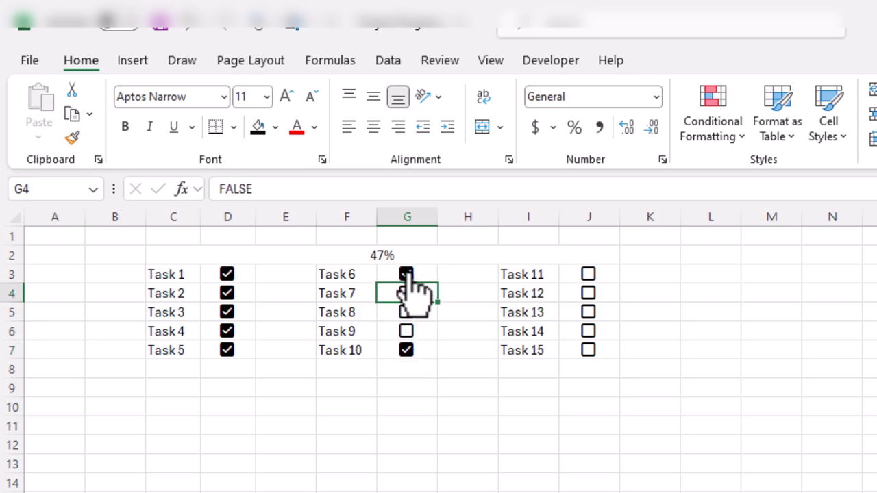
{"action": "left_click", "coordinate": [407, 274]}
{"action": "left_click", "coordinate": [350, 388]}
Step: Insert a new row 2 and type 'Project Progress' into merged cell C3:J3
{"action": "left_click", "coordinate": [8, 255]}
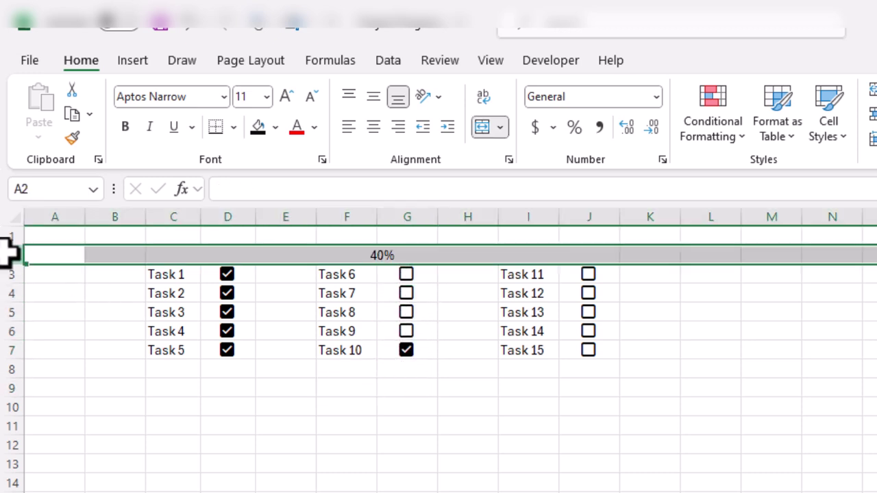
{"action": "key", "text": "ctrl+shift+plus"}
{"action": "key", "text": "ctrl+shift+plus"}
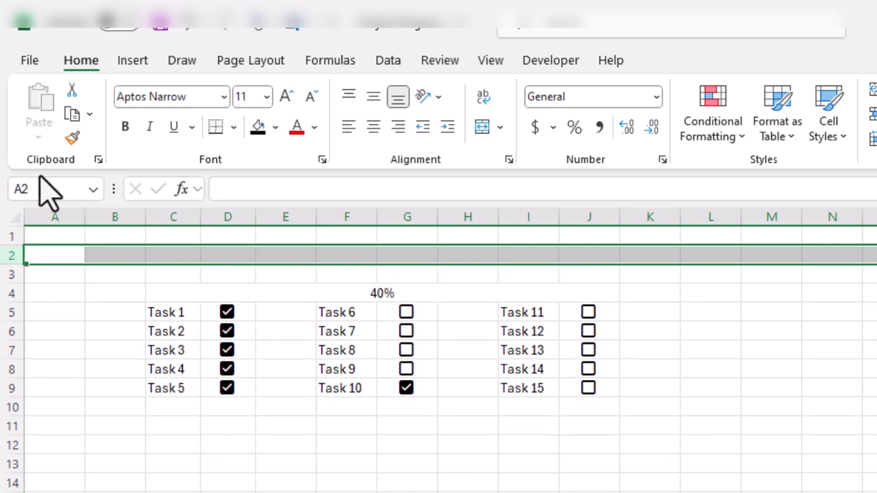
{"action": "left_click_drag", "start_coordinate": [171, 274], "coordinate": [568, 269]}
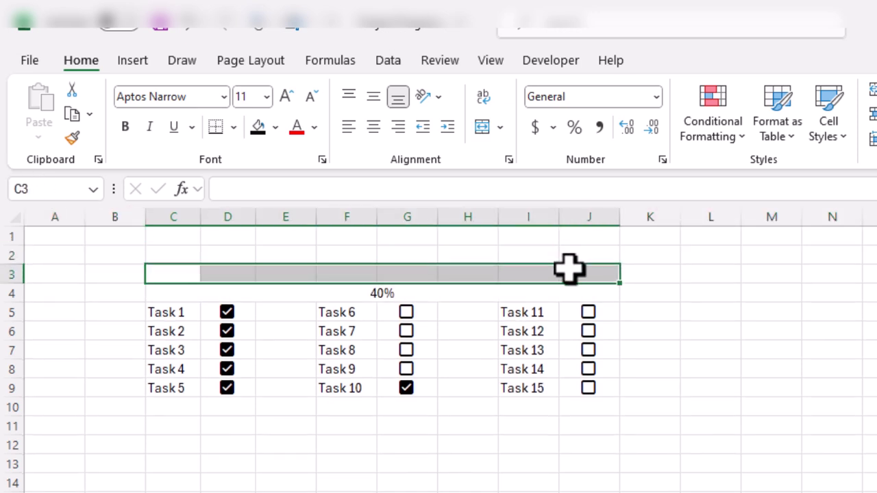
{"action": "left_click", "coordinate": [488, 131]}
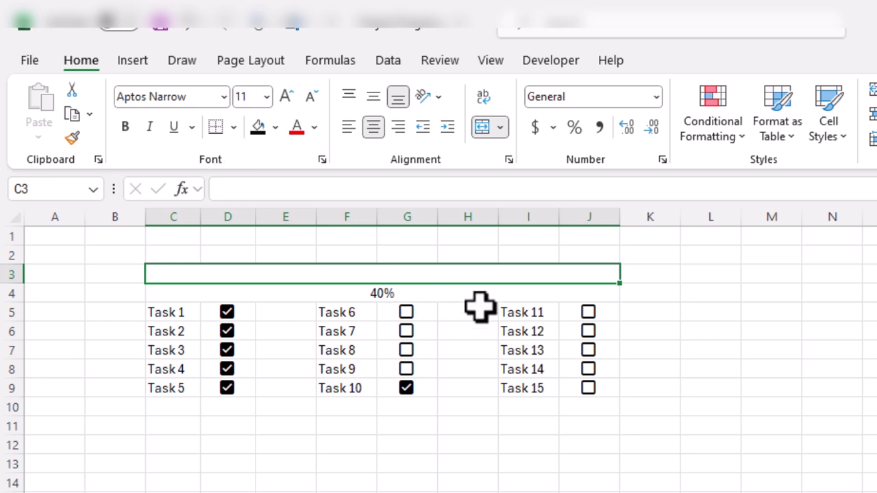
{"action": "type", "text": "P"}
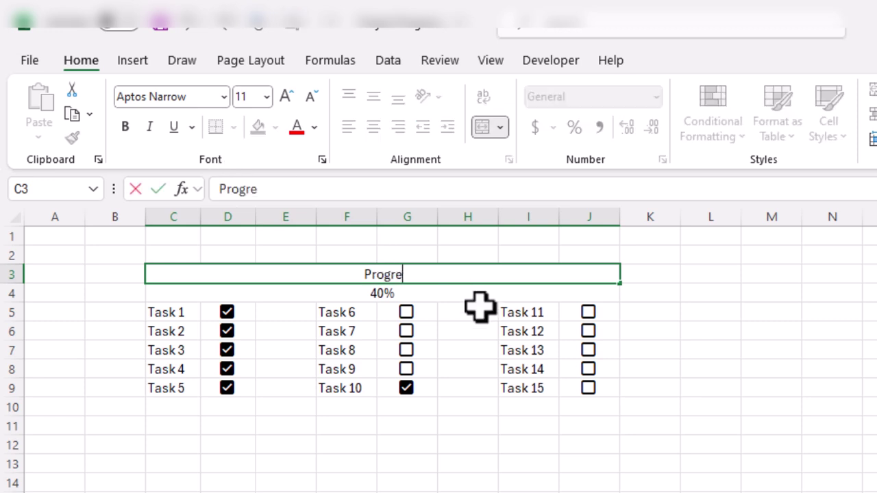
{"action": "type", "text": "rogr"}
{"action": "key", "text": "BackSpace"}
{"action": "key", "text": "BackSpace"}
{"action": "type", "text": "jec"}
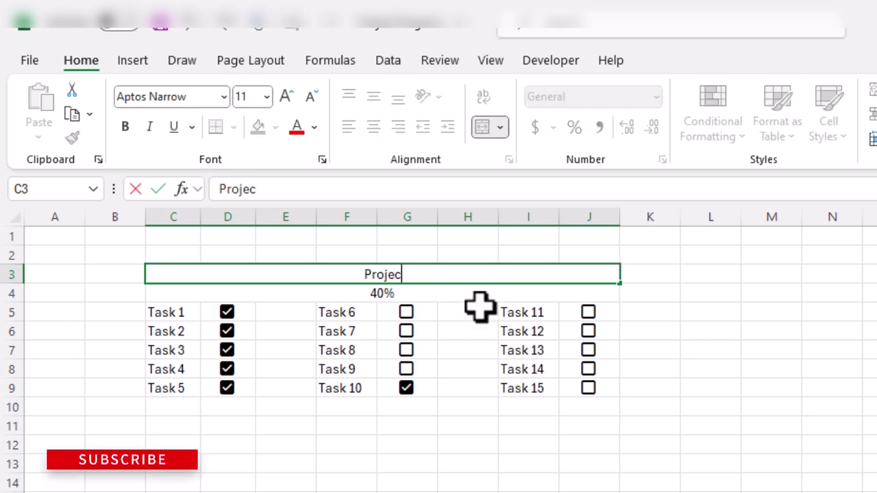
{"action": "type", "text": "t Progress"}
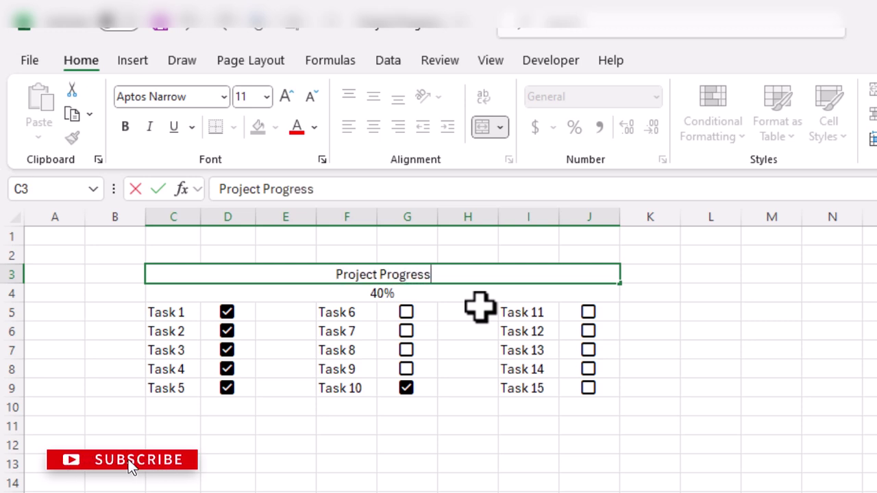
{"action": "key", "text": "Return"}
Step: Make the Project Progress title bold and increase its font size
{"action": "left_click", "coordinate": [454, 274]}
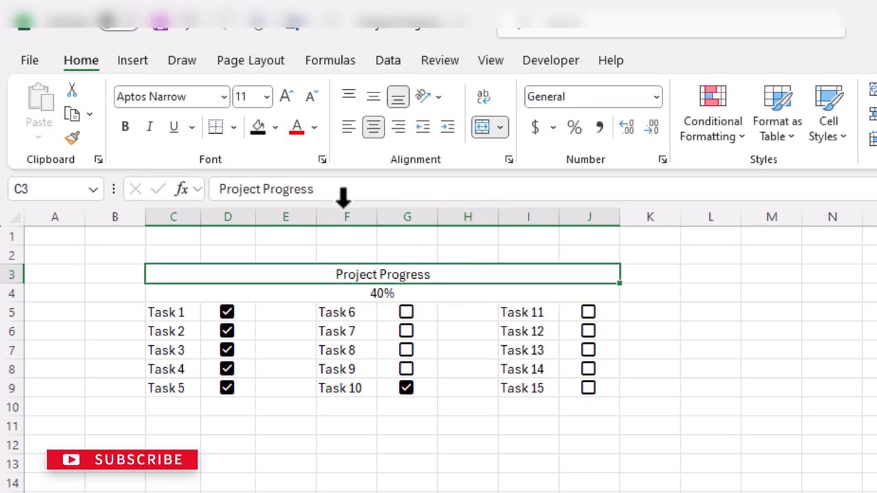
{"action": "left_click", "coordinate": [286, 96]}
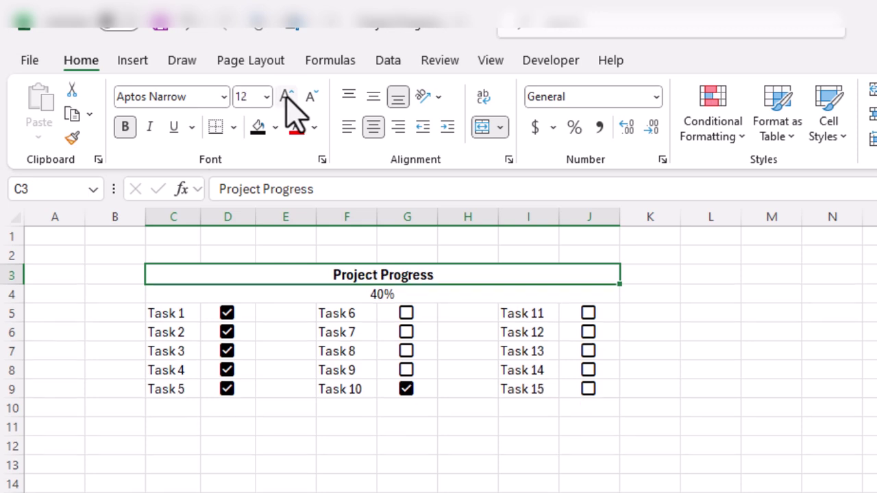
{"action": "left_click", "coordinate": [285, 96]}
{"action": "left_click", "coordinate": [286, 96]}
Step: Make the 40% figure bold, 14-point and red
{"action": "left_click", "coordinate": [397, 305]}
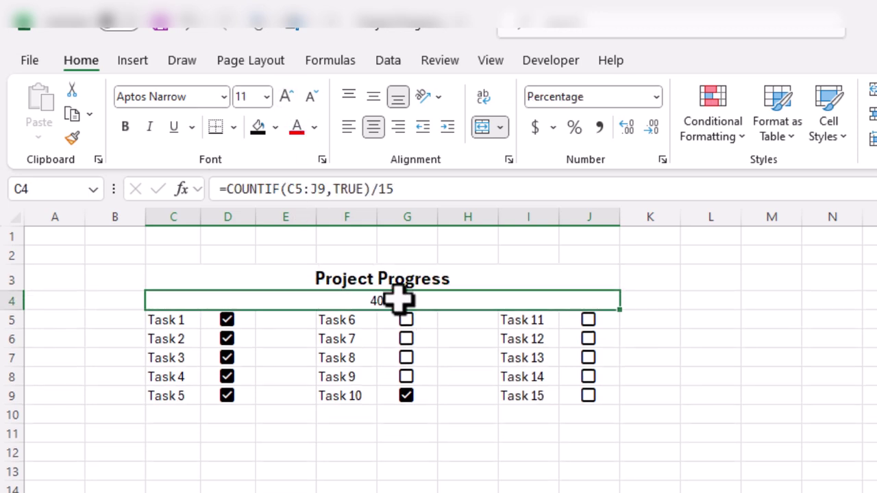
{"action": "left_click", "coordinate": [125, 127]}
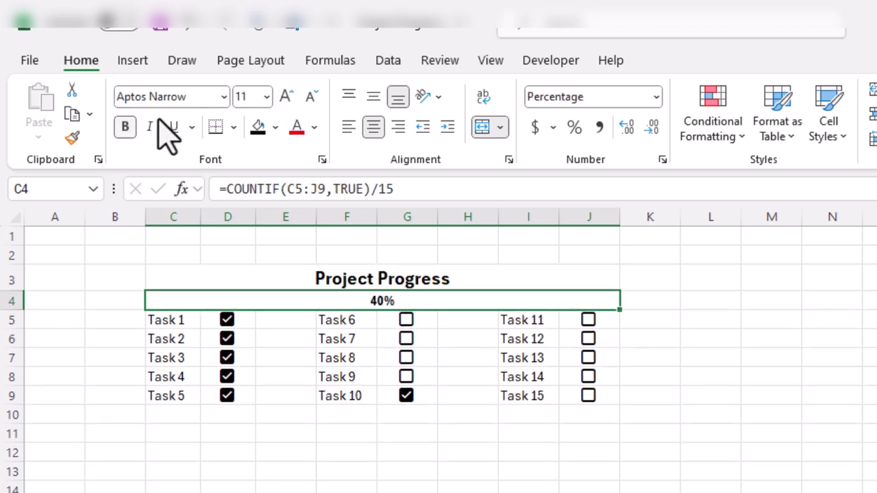
{"action": "left_click", "coordinate": [287, 97]}
{"action": "left_click", "coordinate": [287, 97]}
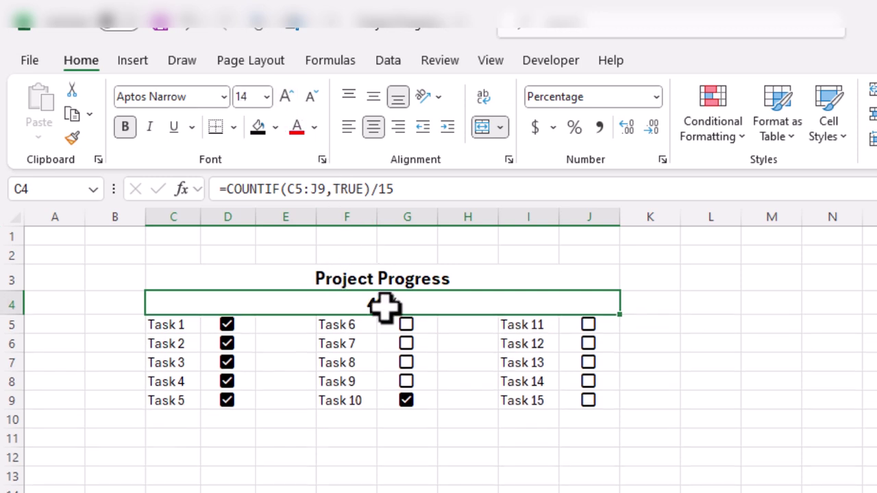
{"action": "left_click", "coordinate": [296, 126]}
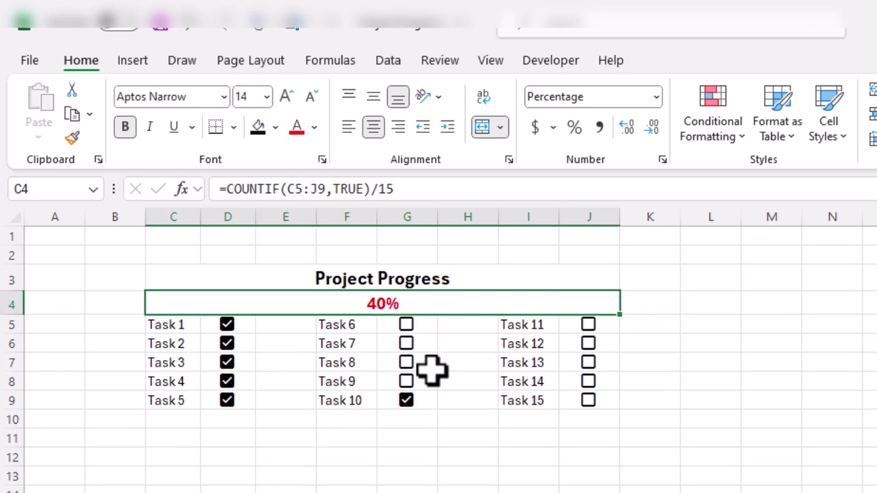
{"action": "left_click", "coordinate": [740, 128]}
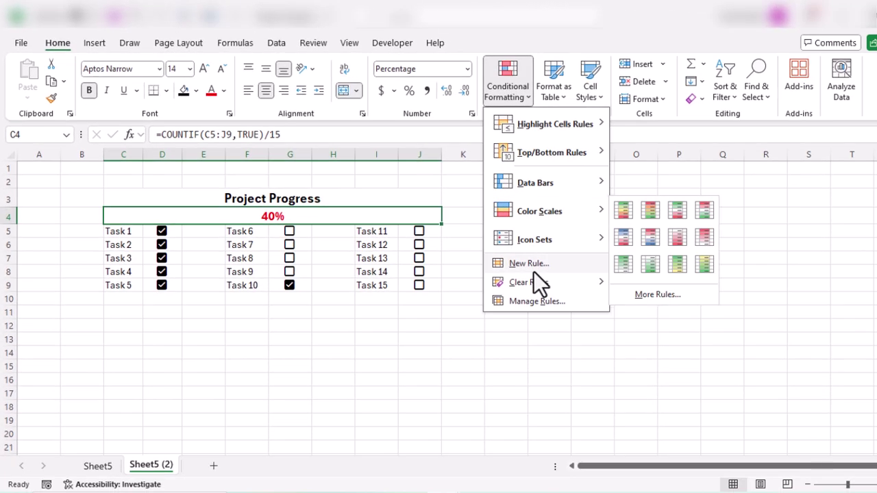
Step: Create a new Data Bar rule with Number type for minimum (0) and maximum
{"action": "left_click", "coordinate": [535, 267]}
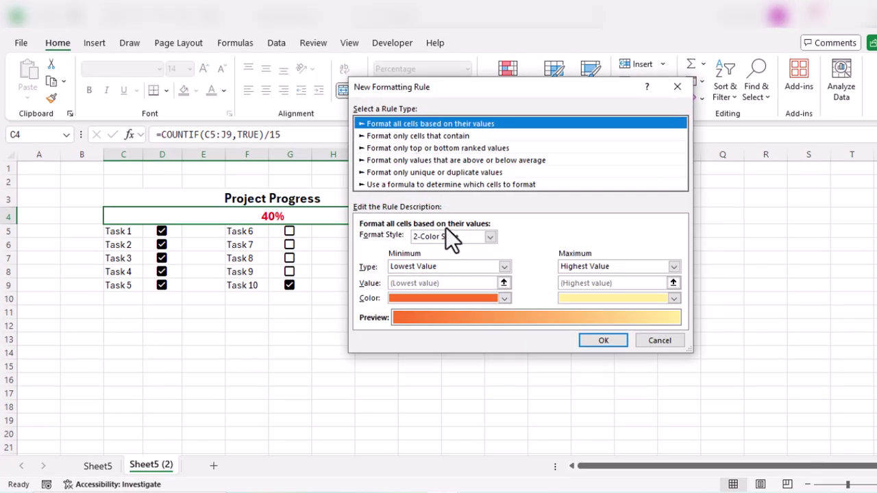
{"action": "left_click", "coordinate": [463, 235]}
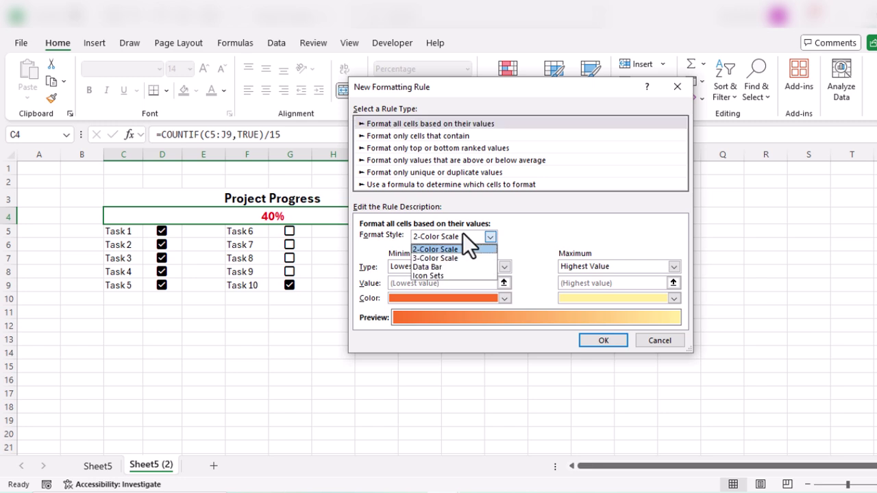
{"action": "left_click", "coordinate": [452, 269]}
{"action": "left_click", "coordinate": [446, 267]}
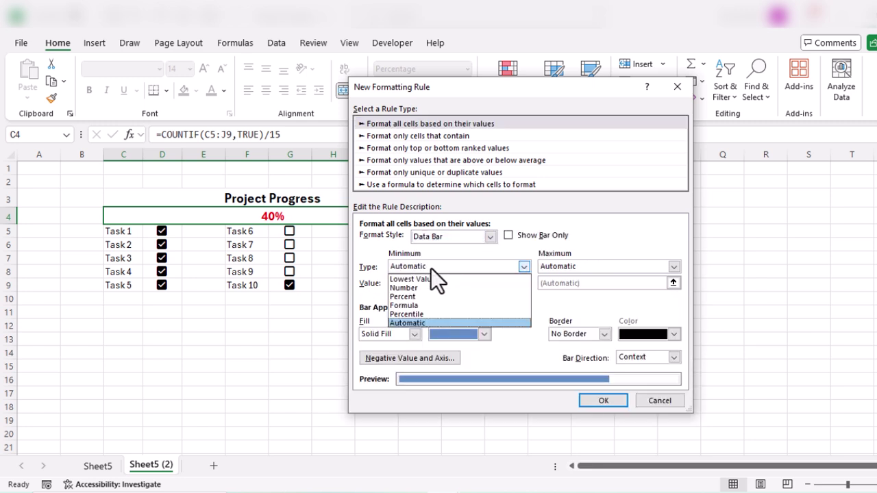
{"action": "left_click", "coordinate": [428, 288]}
{"action": "left_click", "coordinate": [579, 267]}
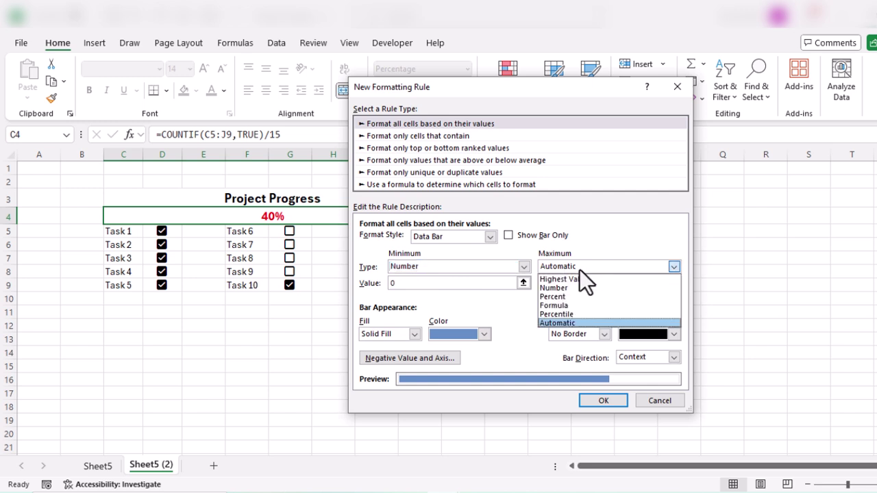
{"action": "left_click", "coordinate": [578, 286]}
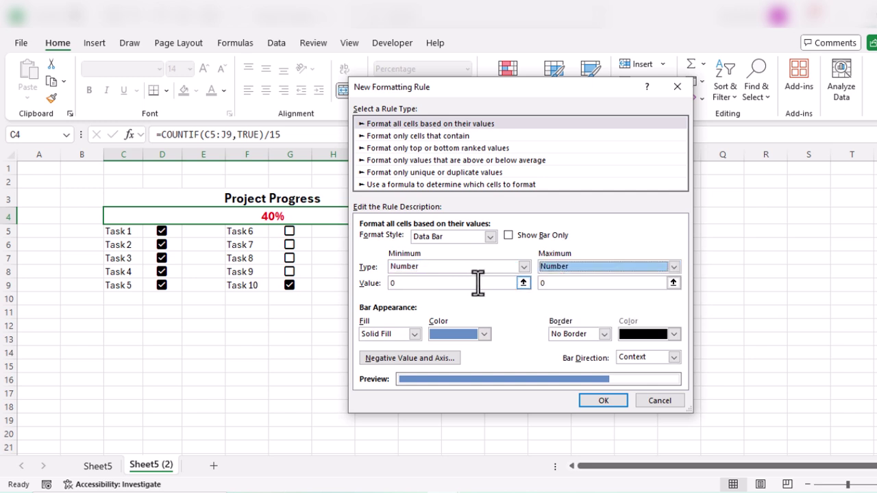
{"action": "left_click", "coordinate": [389, 283]}
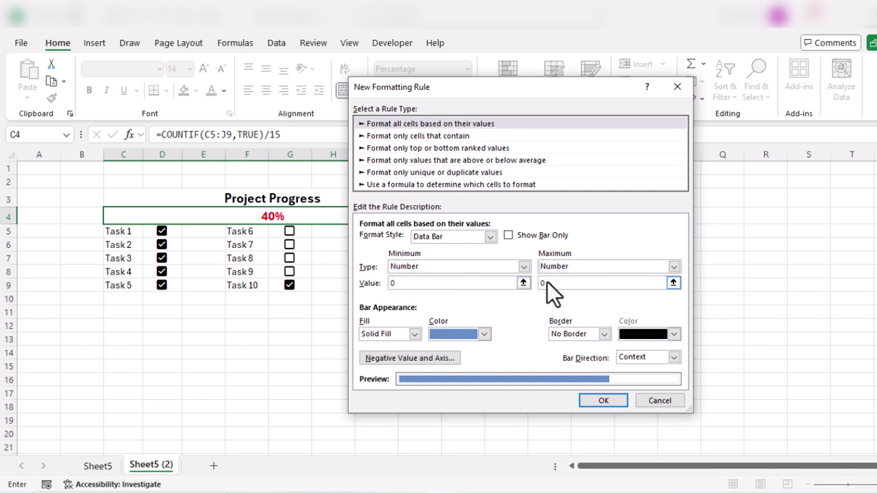
Step: Set maximum to 1, use a green gradient fill with green solid border, and apply
{"action": "type", "text": "1"}
{"action": "left_click", "coordinate": [418, 335]}
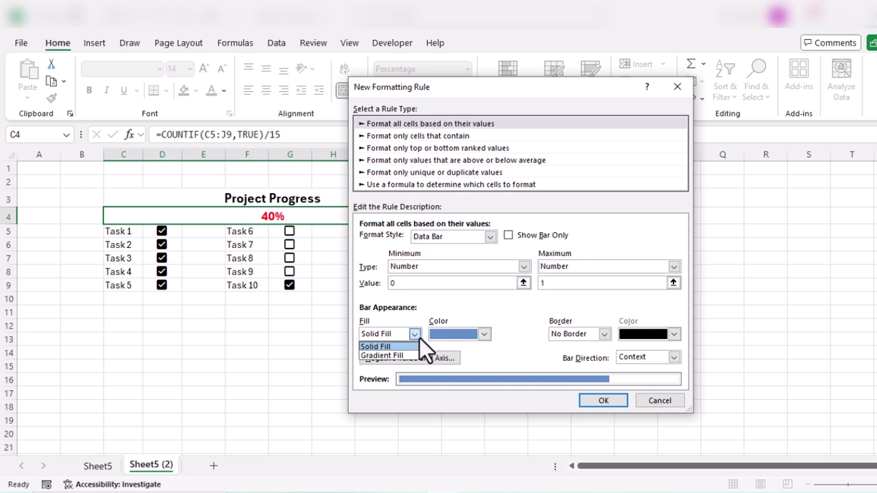
{"action": "left_click", "coordinate": [387, 355]}
{"action": "left_click", "coordinate": [482, 336]}
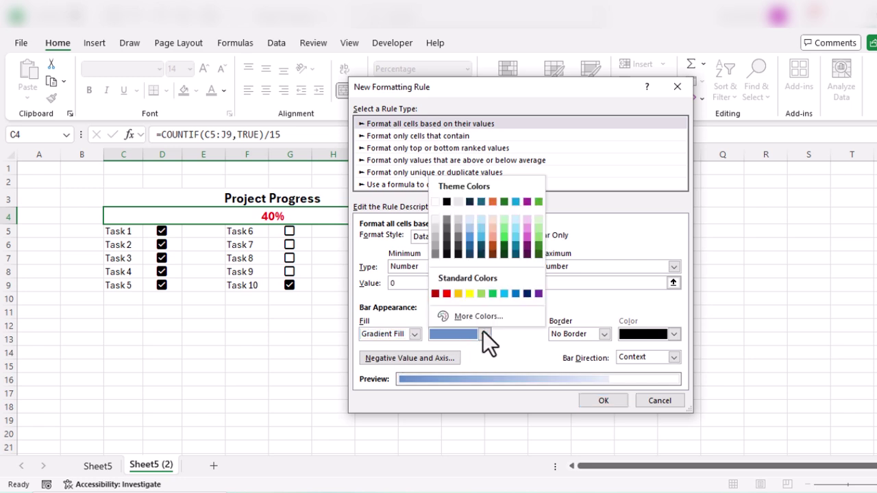
{"action": "left_click", "coordinate": [491, 294]}
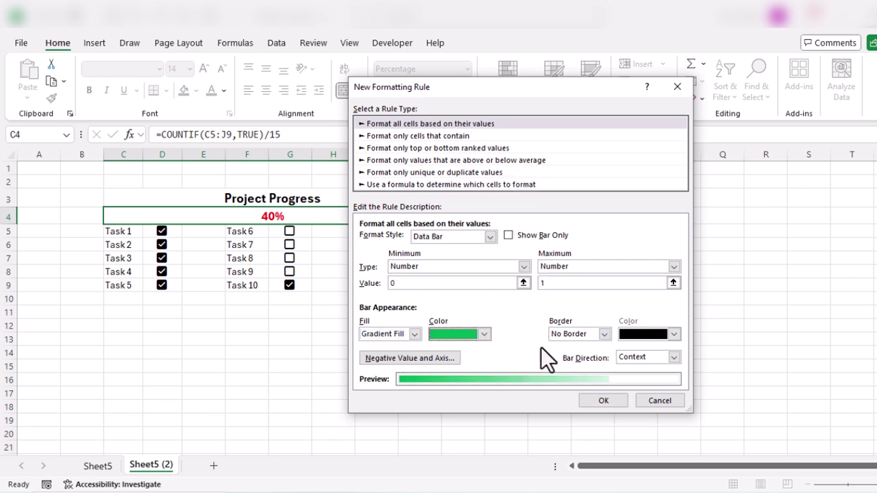
{"action": "left_click", "coordinate": [593, 335]}
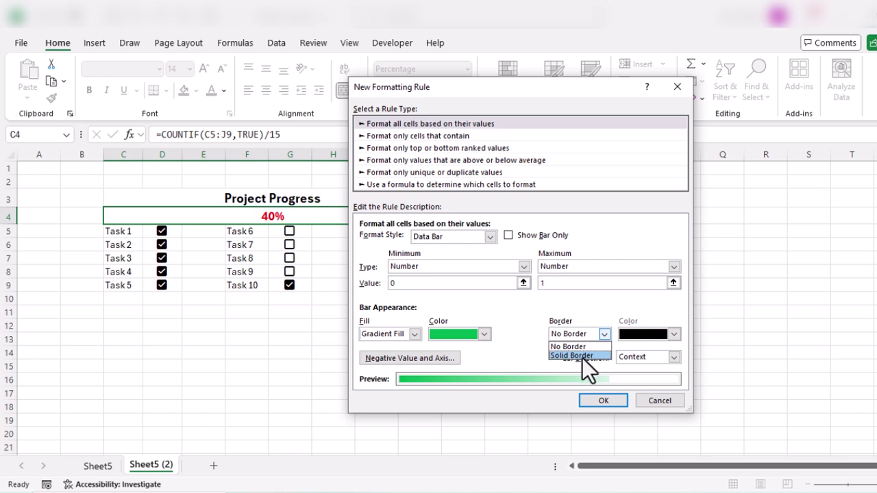
{"action": "left_click", "coordinate": [582, 356]}
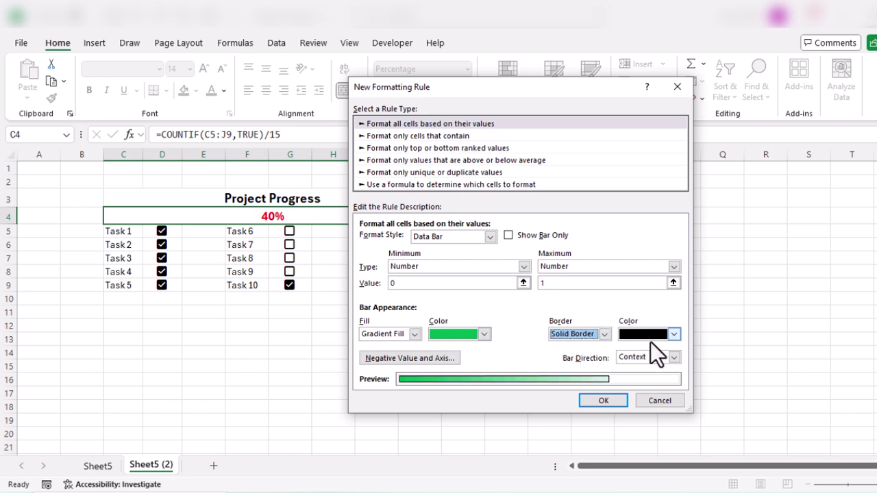
{"action": "left_click", "coordinate": [675, 333]}
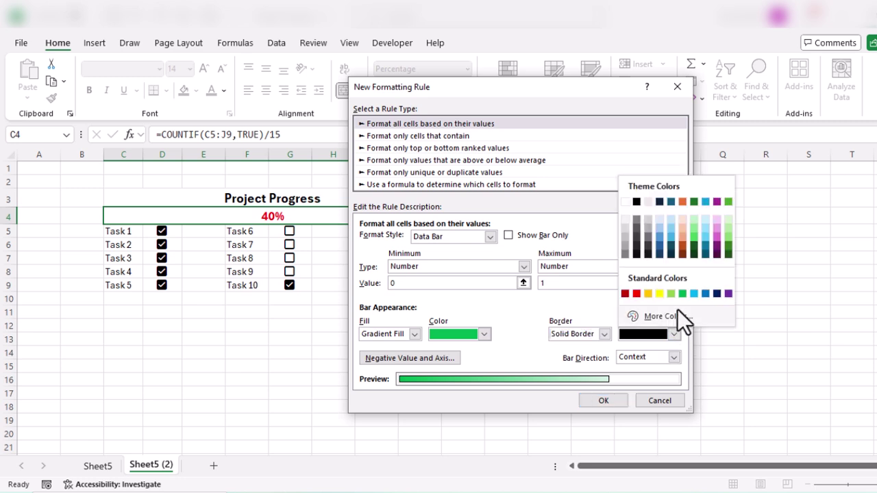
{"action": "left_click", "coordinate": [683, 293]}
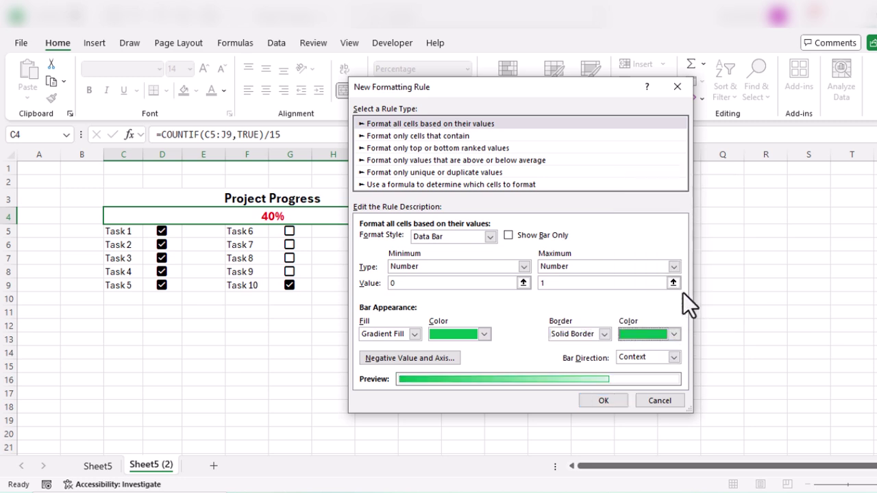
{"action": "left_click", "coordinate": [602, 400]}
{"action": "left_click_drag", "start_coordinate": [325, 312], "coordinate": [322, 299]}
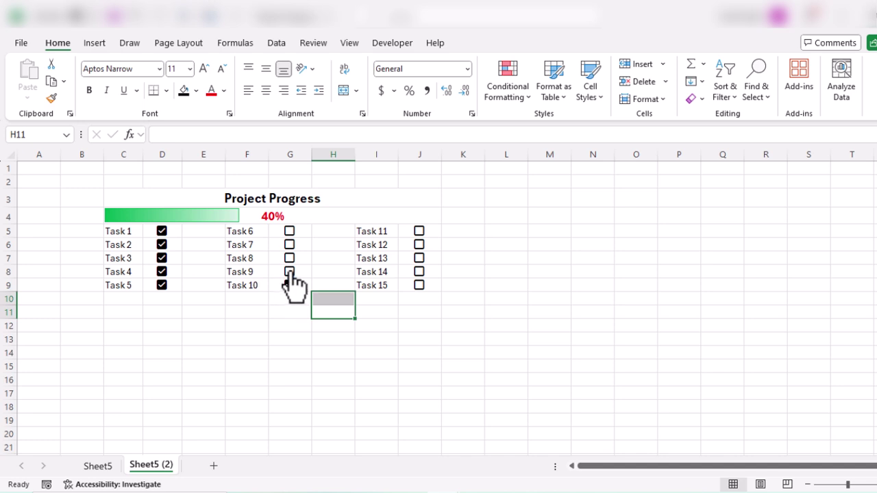
Step: Tick Tasks 6 through 9 as done
{"action": "left_click", "coordinate": [289, 271]}
{"action": "left_click", "coordinate": [289, 258]}
{"action": "left_click", "coordinate": [289, 245]}
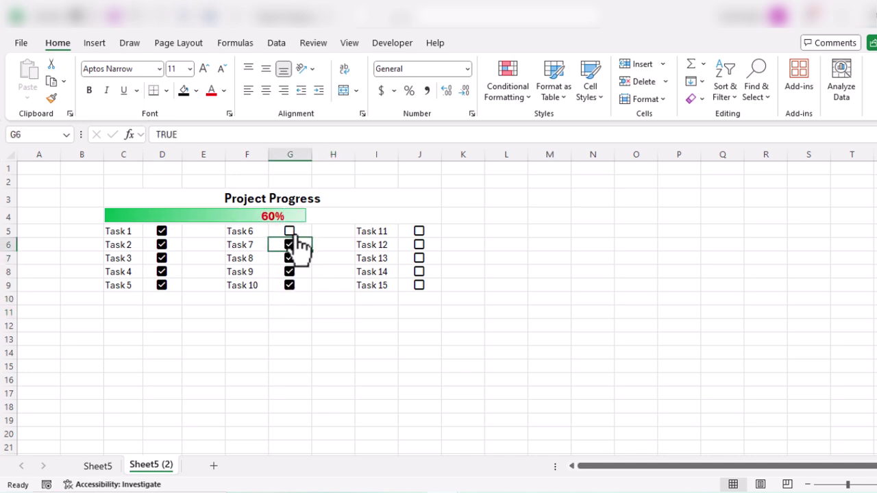
{"action": "left_click", "coordinate": [289, 231]}
Step: Fill the merged progress cell C4 with black
{"action": "left_click", "coordinate": [394, 218]}
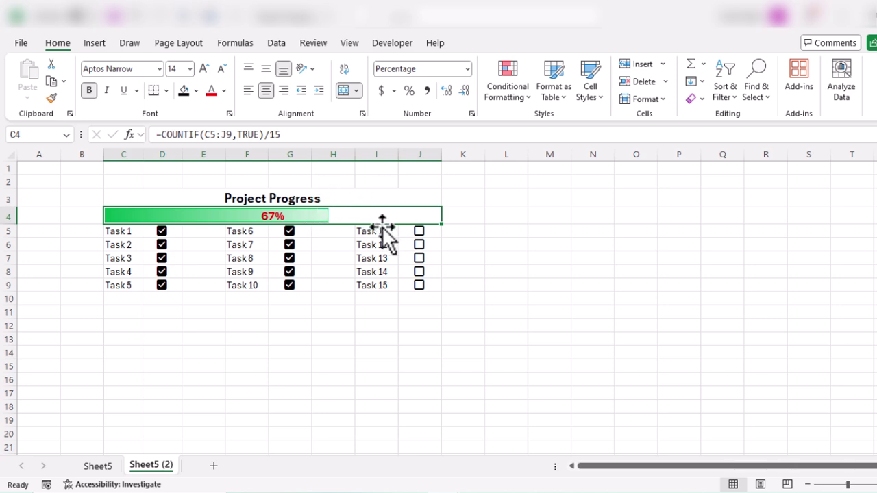
{"action": "left_click", "coordinate": [185, 93]}
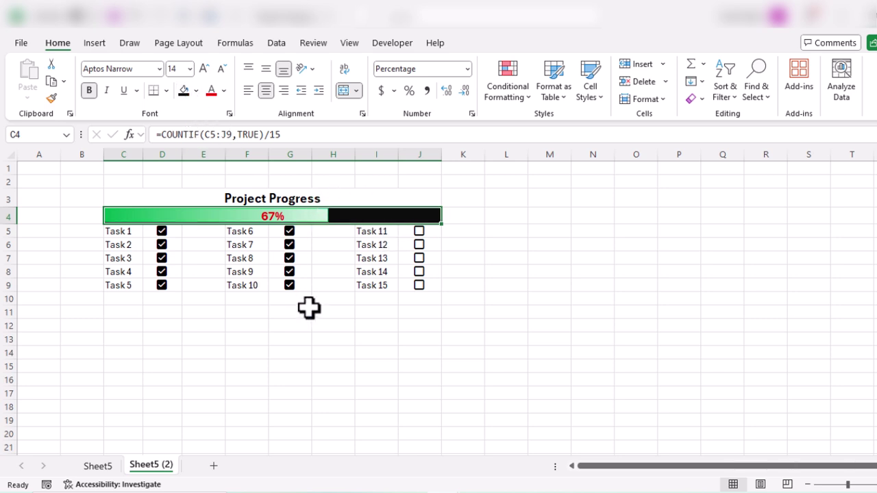
{"action": "left_click", "coordinate": [305, 310]}
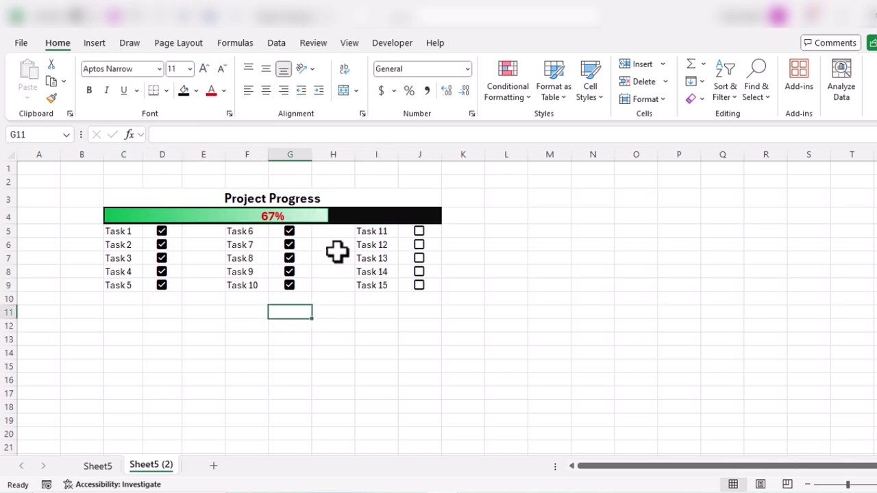
Step: Tick Tasks 11–15, then untick Tasks 9, 7, 6 and 1–4 to watch the bar
{"action": "left_click", "coordinate": [419, 231]}
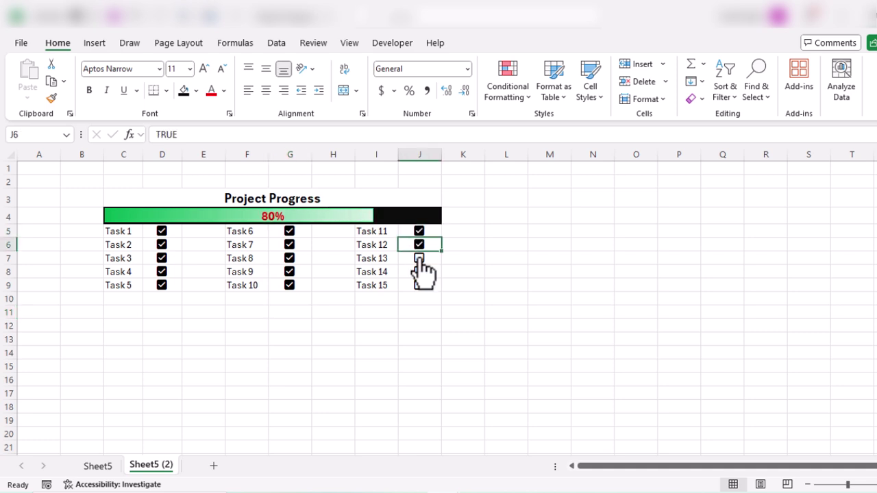
{"action": "left_click", "coordinate": [418, 259]}
{"action": "left_click", "coordinate": [418, 285]}
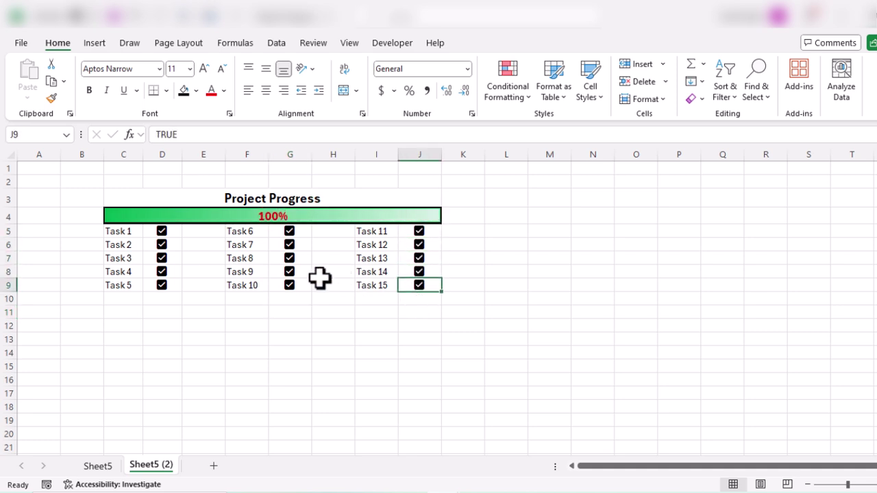
{"action": "left_click", "coordinate": [289, 271]}
{"action": "left_click", "coordinate": [289, 245]}
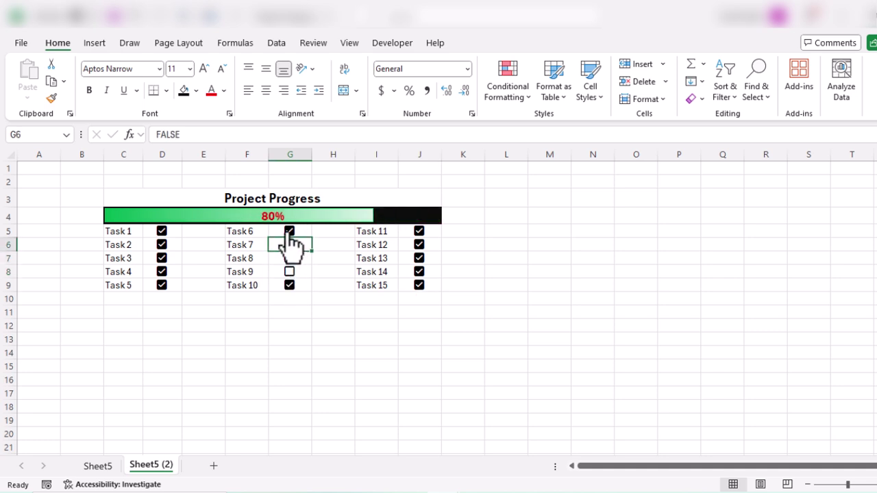
{"action": "left_click", "coordinate": [289, 231]}
{"action": "left_click", "coordinate": [162, 231]}
{"action": "left_click", "coordinate": [163, 245]}
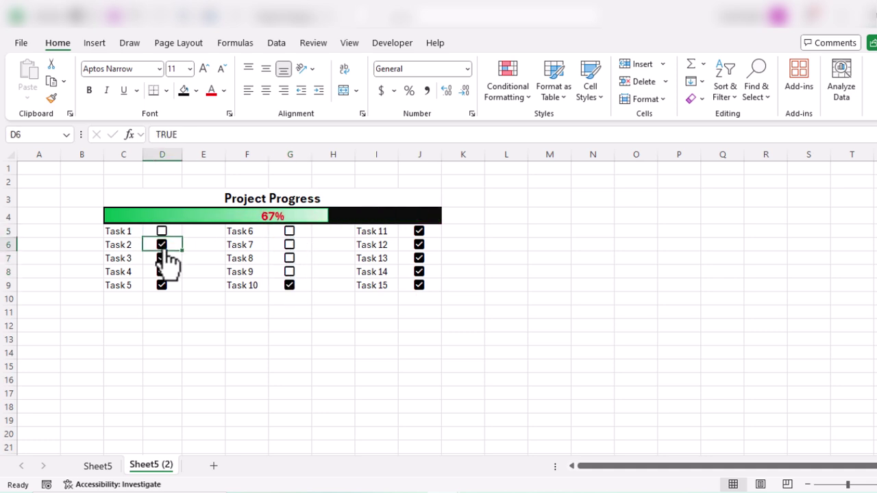
{"action": "left_click", "coordinate": [162, 258]}
{"action": "left_click", "coordinate": [162, 271]}
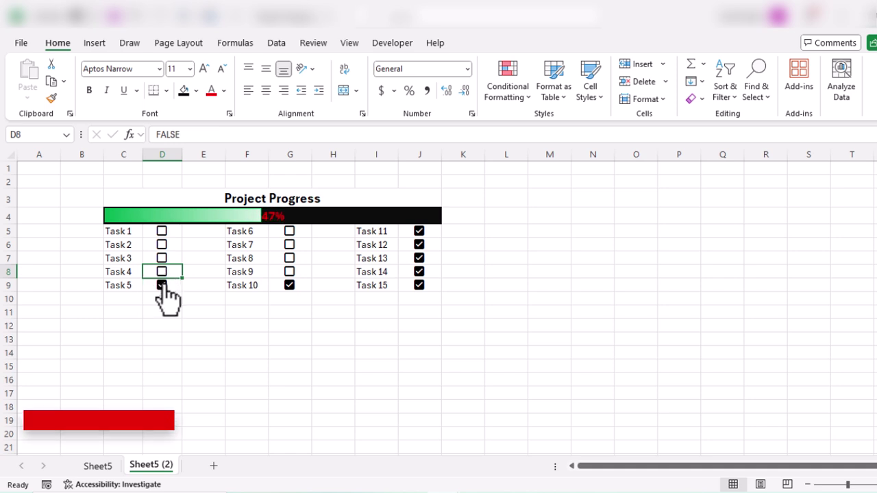
Step: Toggle Tasks 1–5 off and back on, ending at 73% with 11 of 15 ticked
{"action": "left_click", "coordinate": [163, 285]}
{"action": "left_click", "coordinate": [163, 285]}
{"action": "left_click", "coordinate": [162, 271]}
{"action": "left_click", "coordinate": [162, 259]}
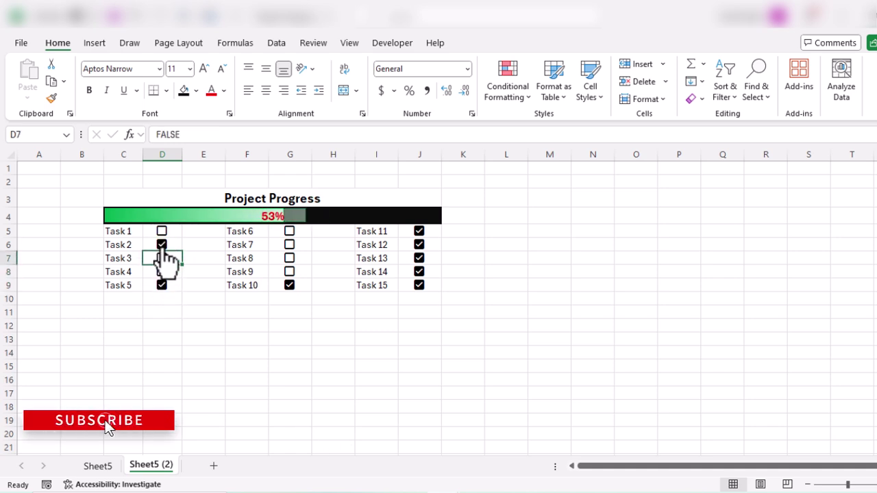
{"action": "left_click", "coordinate": [163, 244]}
{"action": "left_click", "coordinate": [163, 231]}
{"action": "left_click", "coordinate": [163, 245]}
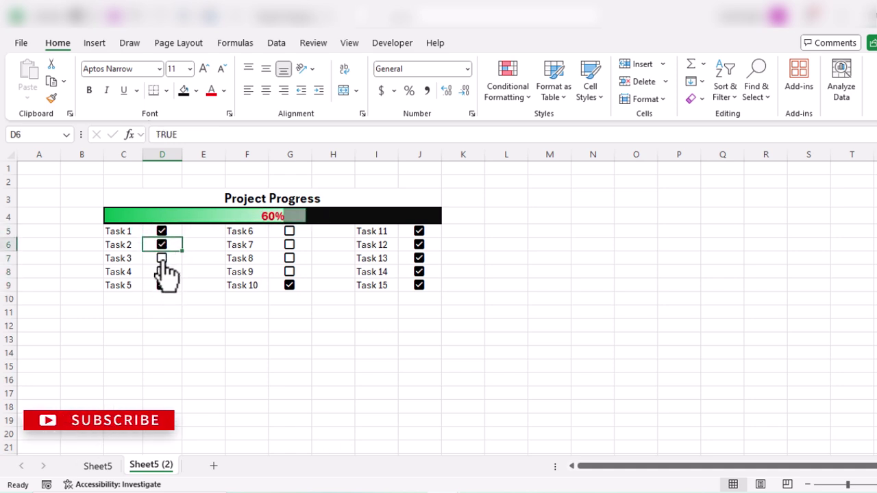
{"action": "left_click", "coordinate": [162, 271]}
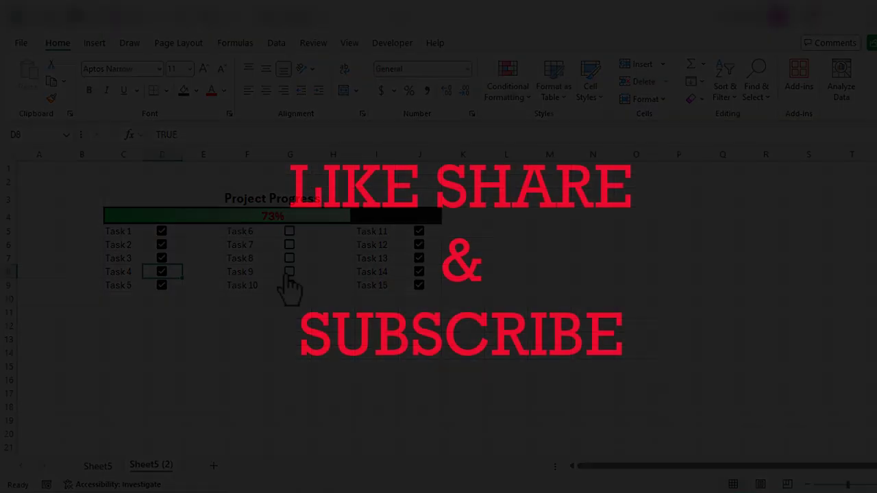